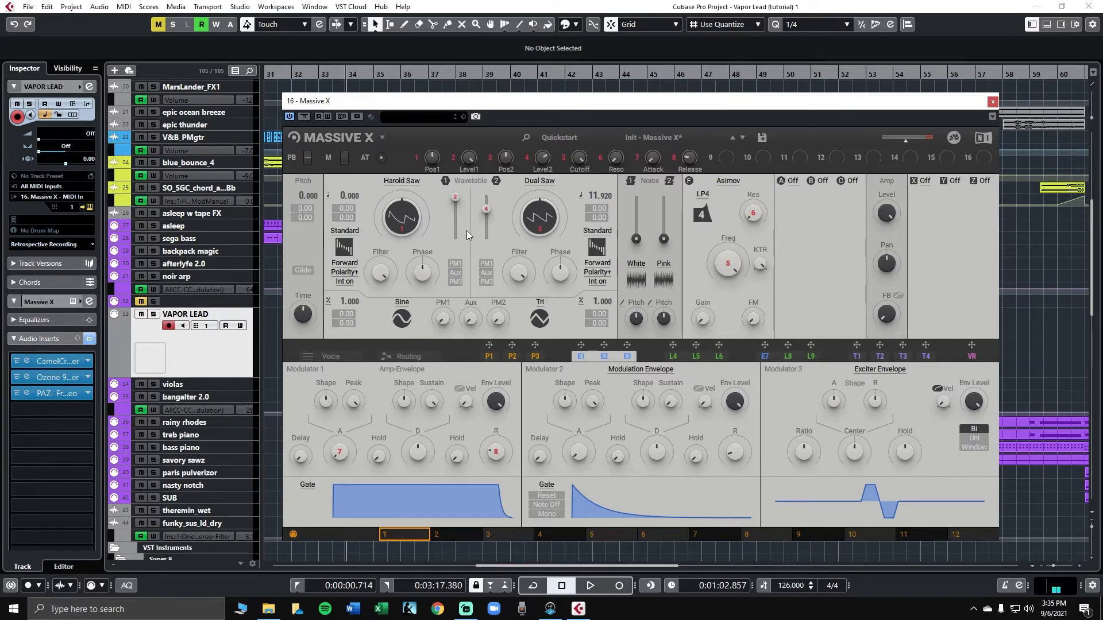
# Step: Lower the level of the first wavetable oscillator, Harold Saw, to around the middle of its range
pyautogui.moveTo(454, 199)
pyautogui.moveTo(455, 199); pyautogui.dragTo(456, 222)
# Step: Select the LP4 mode for the Asimov filter
pyautogui.moveTo(693, 181)
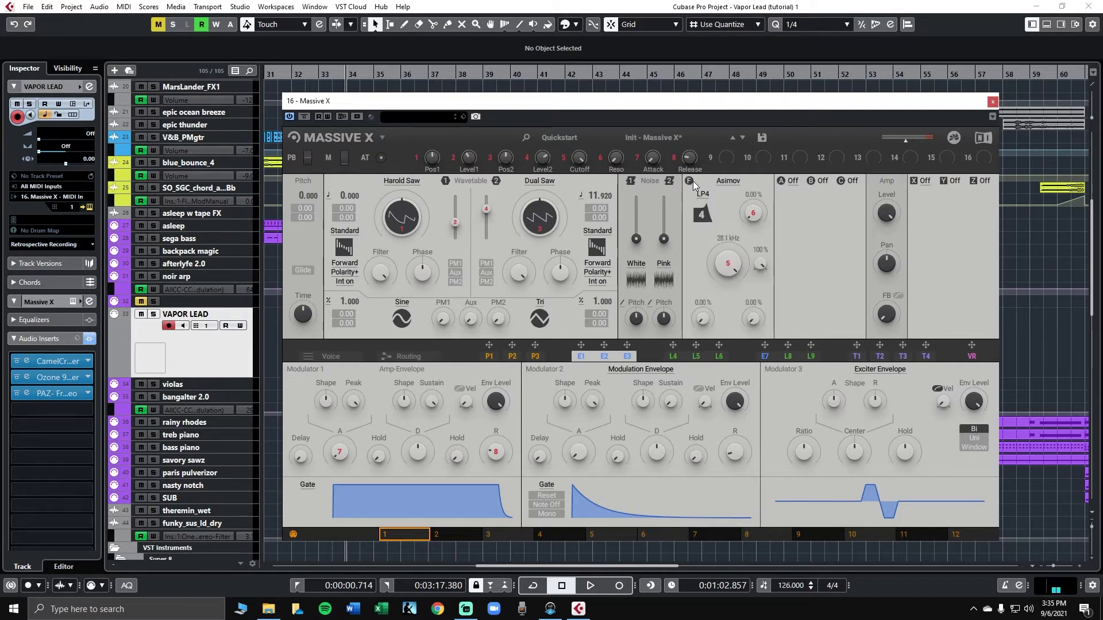
pyautogui.click(722, 182)
pyautogui.click(730, 187)
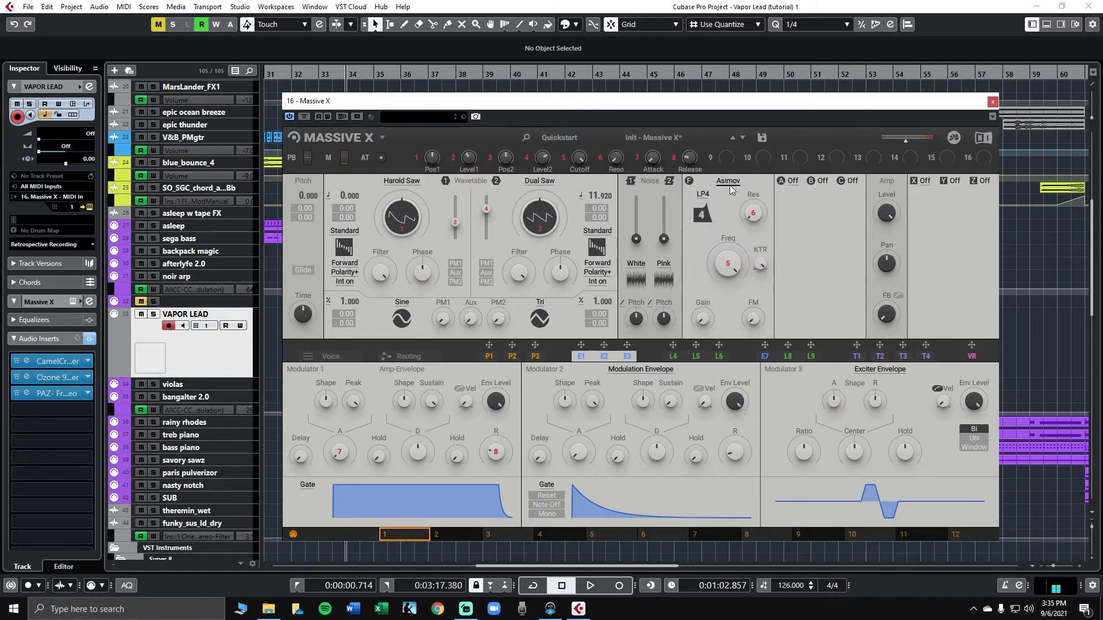
pyautogui.click(703, 196)
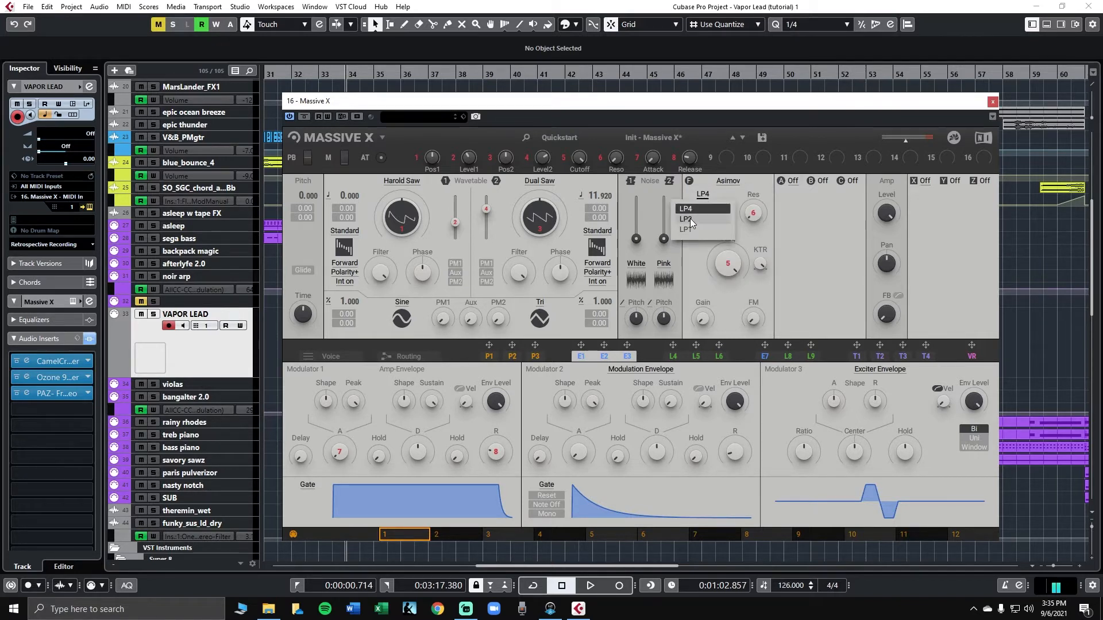
pyautogui.click(691, 210)
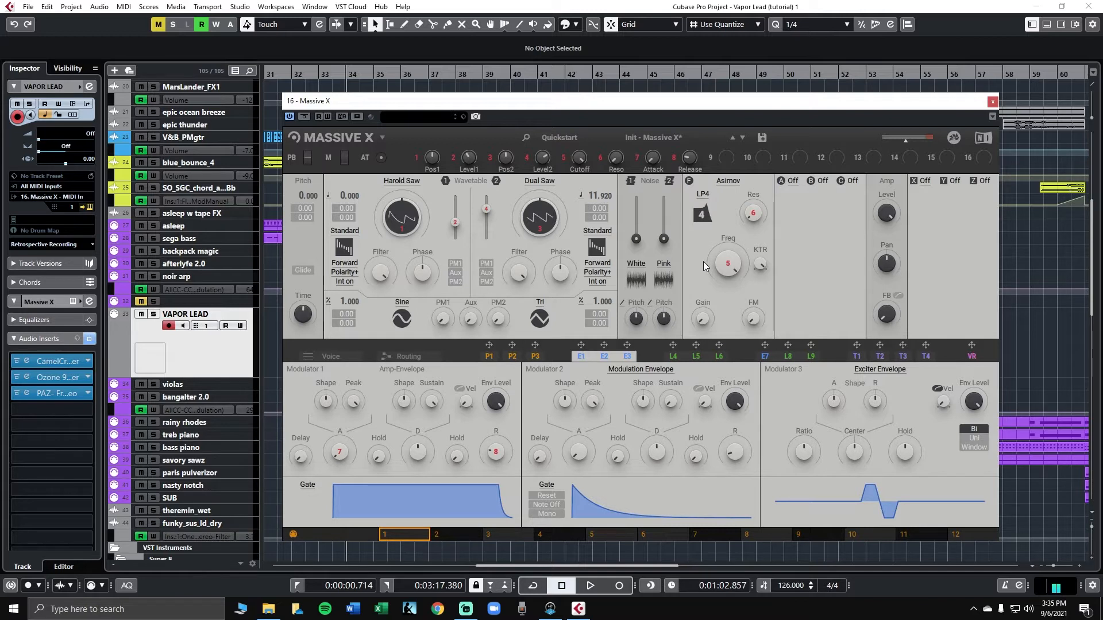
# Step: Lower the Asimov filter's cutoff frequency and assign modulation envelope E2 to it with a positive amount
pyautogui.moveTo(729, 270); pyautogui.dragTo(729, 348)
pyautogui.moveTo(603, 345); pyautogui.dragTo(719, 273)
# Step: Raise the sustain of modulation envelope E2 and lengthen its decay to about 9 s
pyautogui.moveTo(670, 406); pyautogui.dragTo(671, 379)
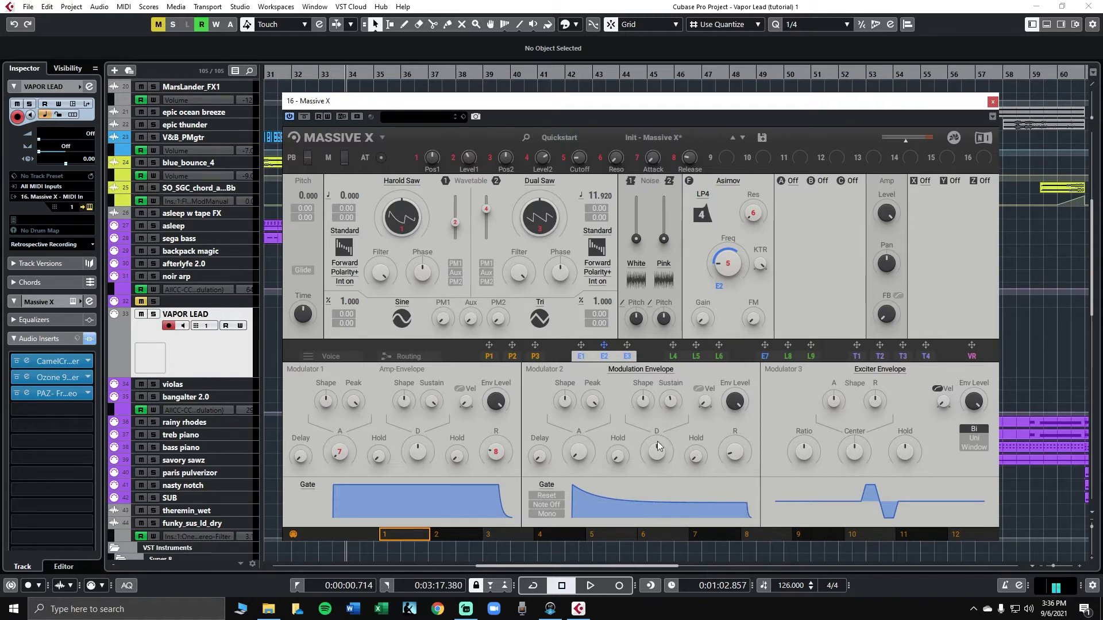
pyautogui.moveTo(653, 456)
pyautogui.moveTo(653, 453); pyautogui.dragTo(657, 423)
# Step: Change modulator 6 to a Switcher LFO, choosing the sine shape for LFOs 4 and 5 and a rounded wave for LFO 6
pyautogui.click(691, 356)
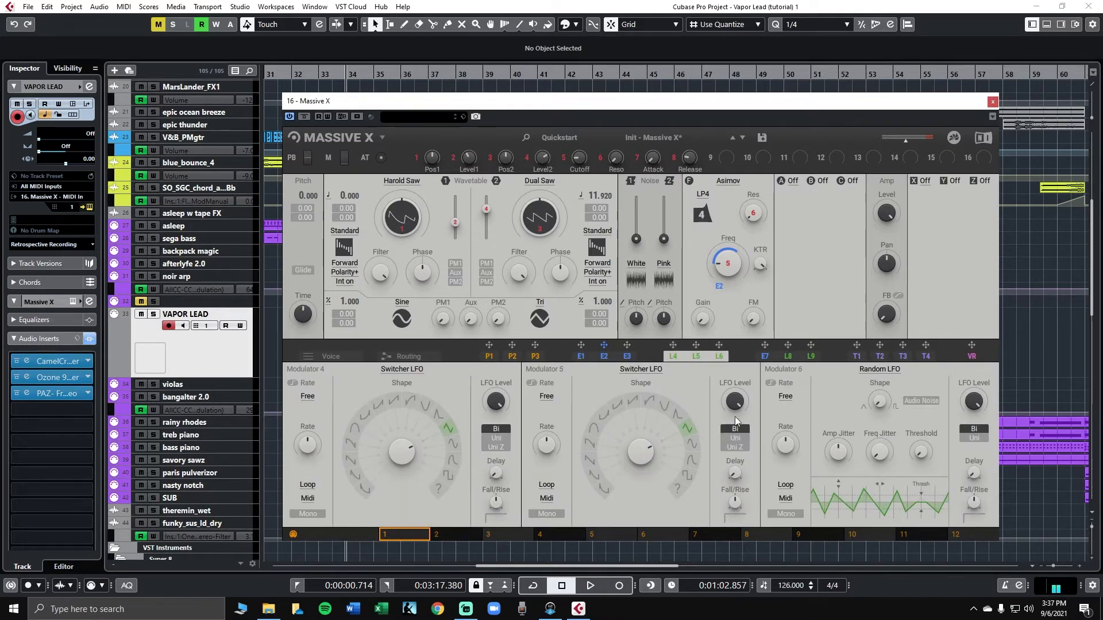
pyautogui.click(875, 371)
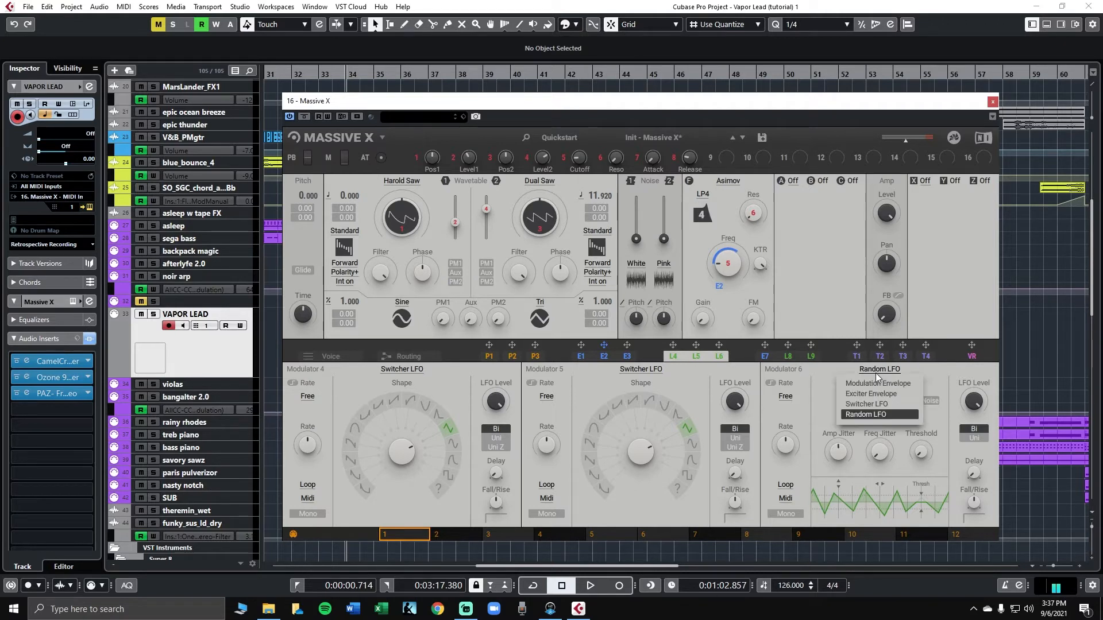
pyautogui.click(870, 404)
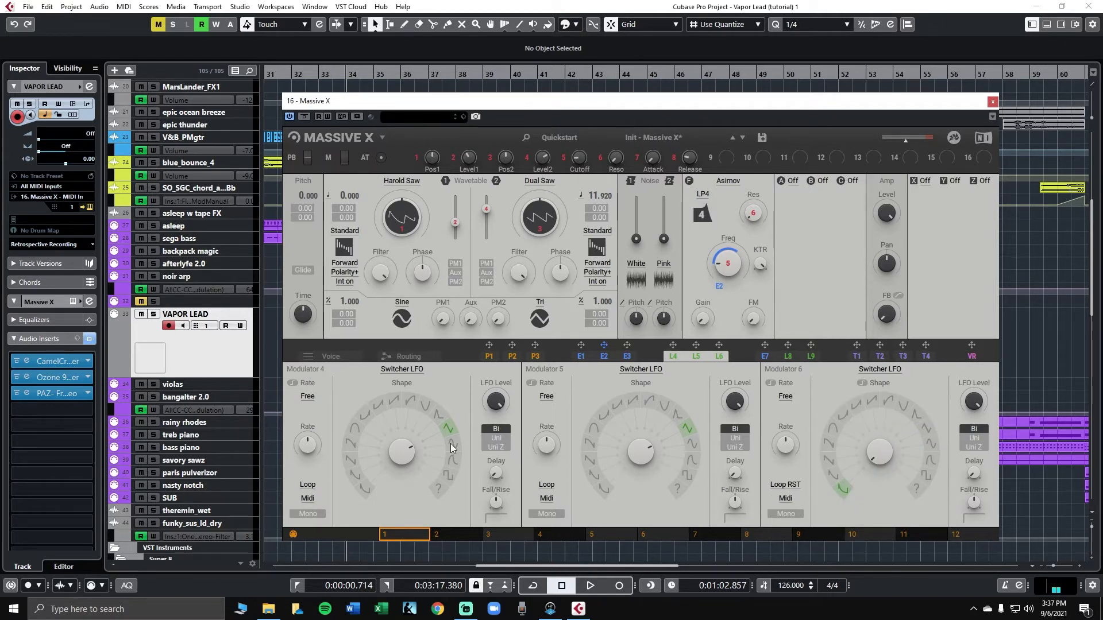
pyautogui.moveTo(402, 452); pyautogui.dragTo(402, 438)
pyautogui.moveTo(883, 452); pyautogui.dragTo(884, 382)
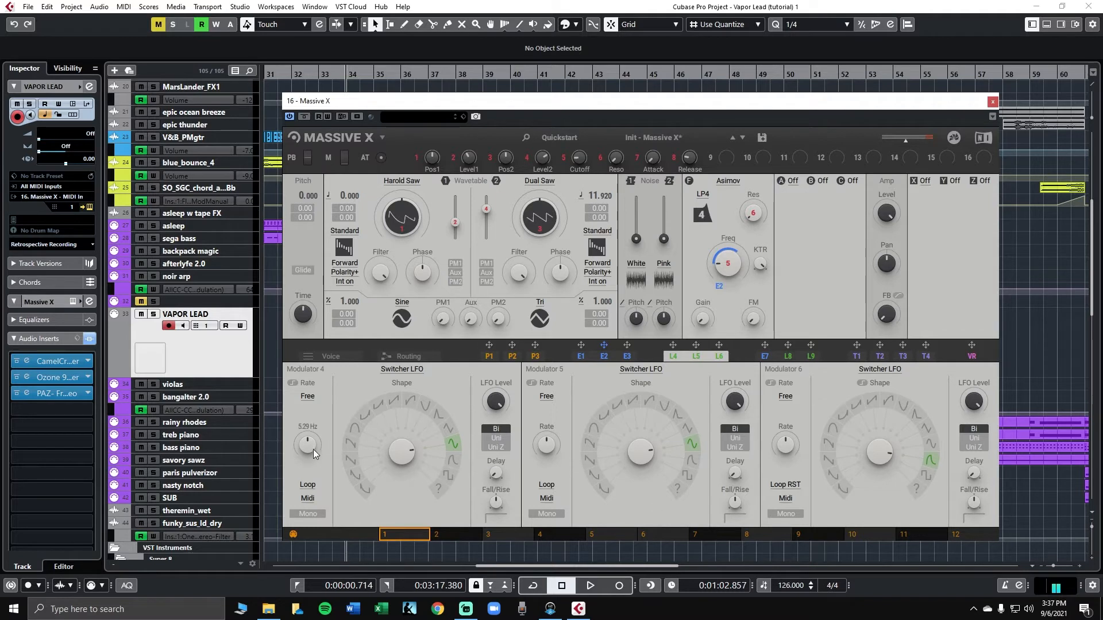
# Step: Slow down the free-running rates of LFOs 4, 5 and 6
pyautogui.moveTo(313, 454); pyautogui.dragTo(314, 469)
pyautogui.moveTo(313, 468); pyautogui.dragTo(314, 471)
pyautogui.moveTo(546, 445); pyautogui.dragTo(546, 449)
pyautogui.moveTo(787, 449); pyautogui.dragTo(785, 456)
# Step: Modulate the Harold Saw wavetable position with L4 and the Dual Saw position with L5, adjusting both amounts and base positions
pyautogui.moveTo(672, 345); pyautogui.dragTo(397, 246)
pyautogui.moveTo(697, 344); pyautogui.dragTo(527, 248)
pyautogui.moveTo(392, 245)
pyautogui.mouseDown()
pyautogui.moveTo(392, 228)
pyautogui.moveTo(392, 262)
pyautogui.moveTo(392, 239)
pyautogui.mouseUp()
pyautogui.moveTo(529, 244); pyautogui.dragTo(529, 243)
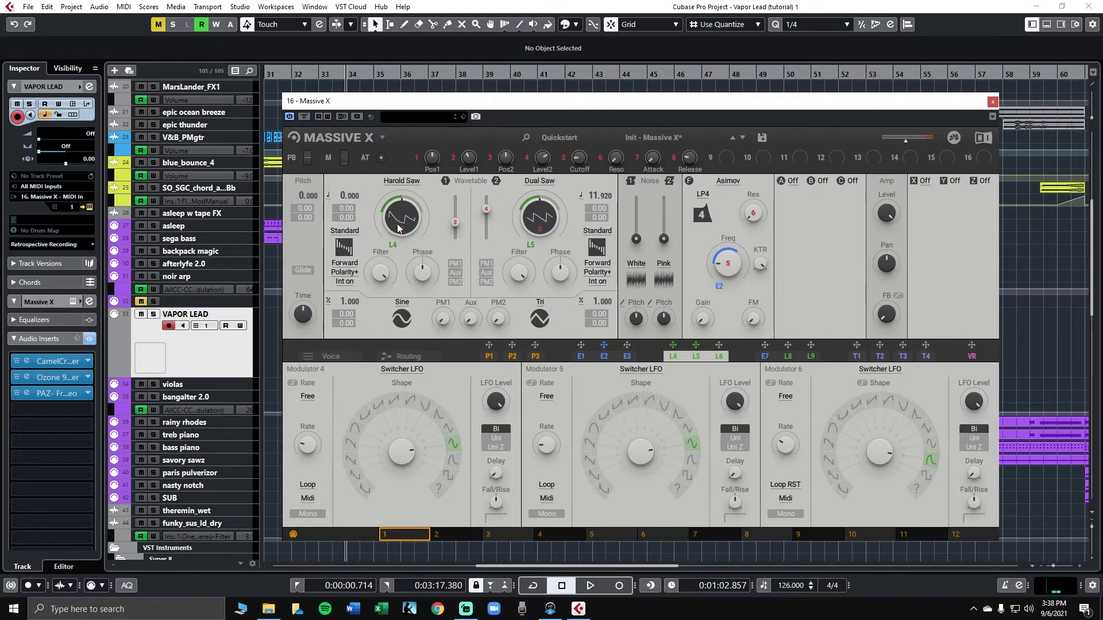
pyautogui.moveTo(393, 225); pyautogui.dragTo(393, 226)
pyautogui.moveTo(538, 220); pyautogui.dragTo(539, 216)
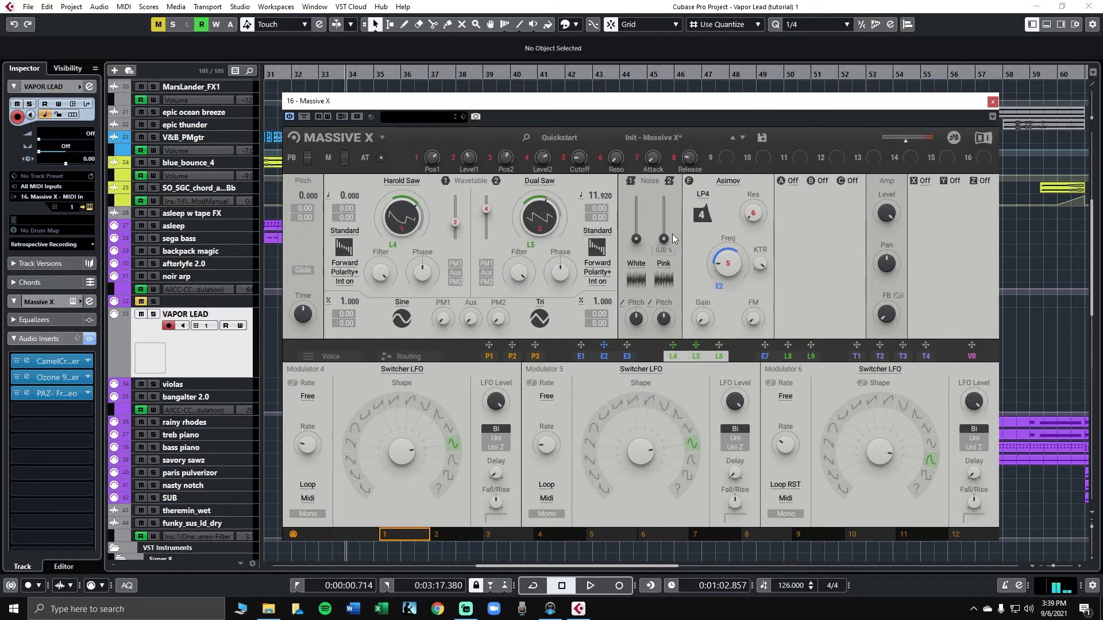
# Step: Set the attack of modulation envelope E2 to 23.8 ms and slightly raise the Asimov filter's resonance
pyautogui.click(608, 359)
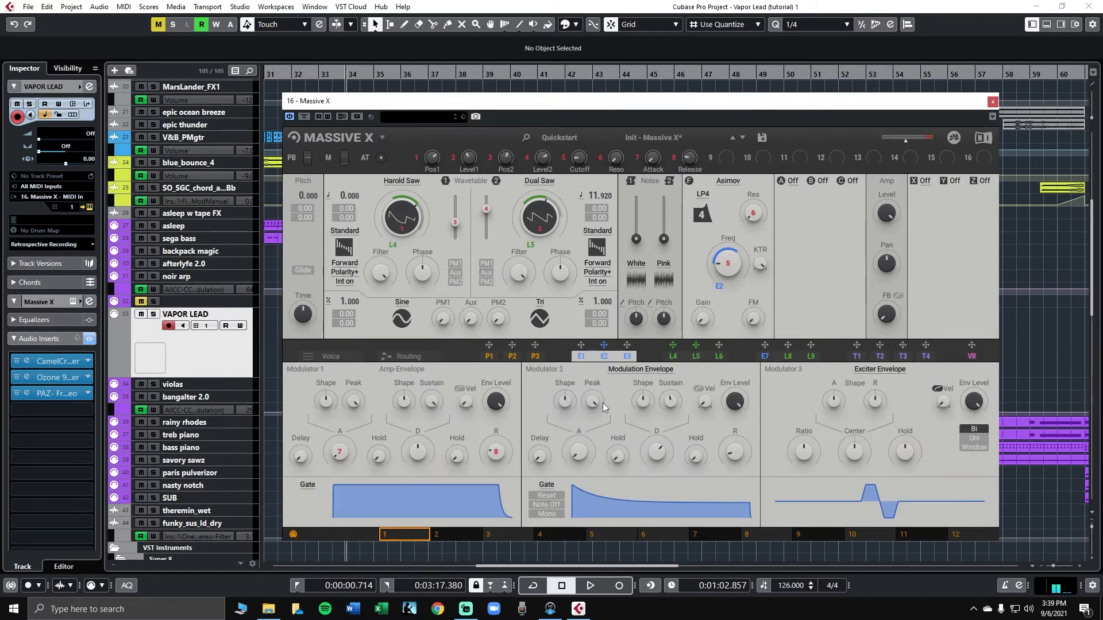
pyautogui.moveTo(580, 460); pyautogui.dragTo(580, 448)
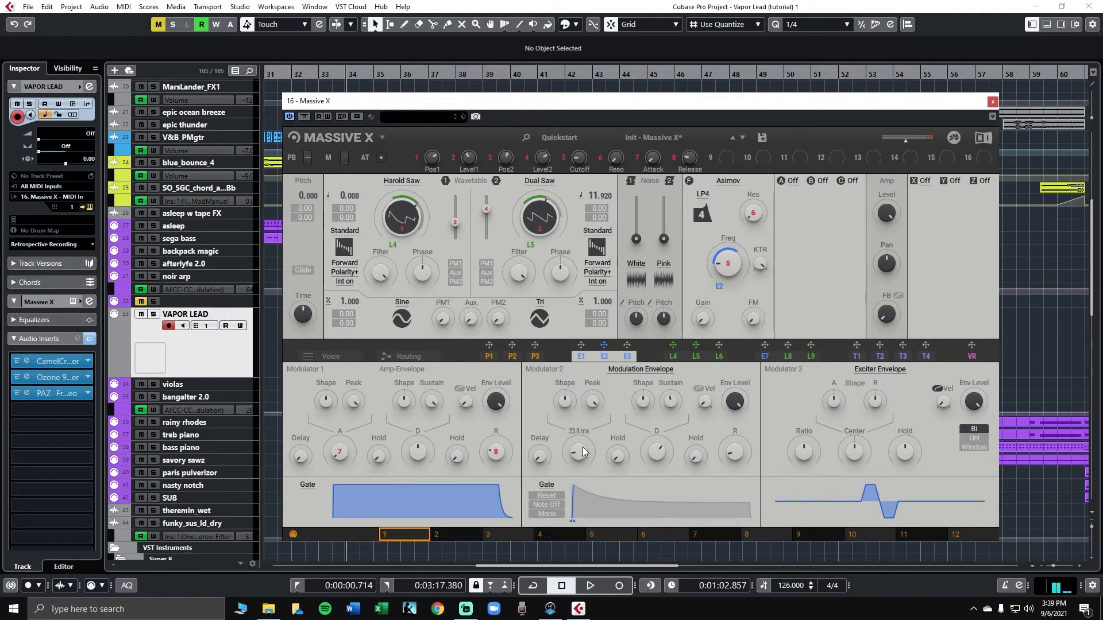
pyautogui.moveTo(747, 218)
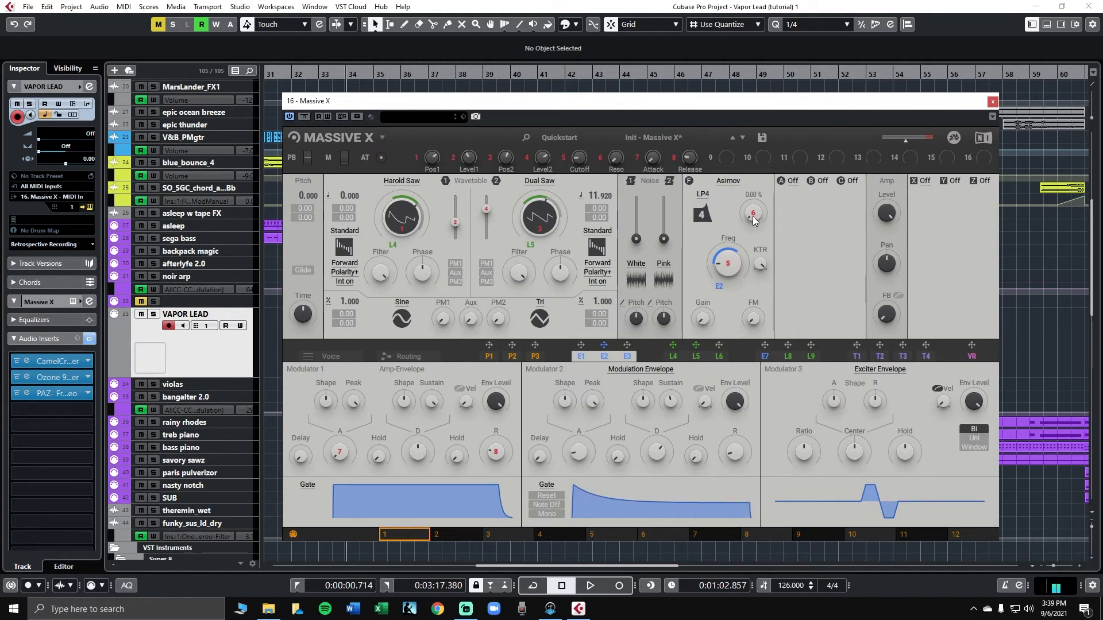
pyautogui.moveTo(754, 220); pyautogui.dragTo(754, 212)
# Step: Set the voice polyphony to Mono after comparing it with Poly
pyautogui.click(336, 357)
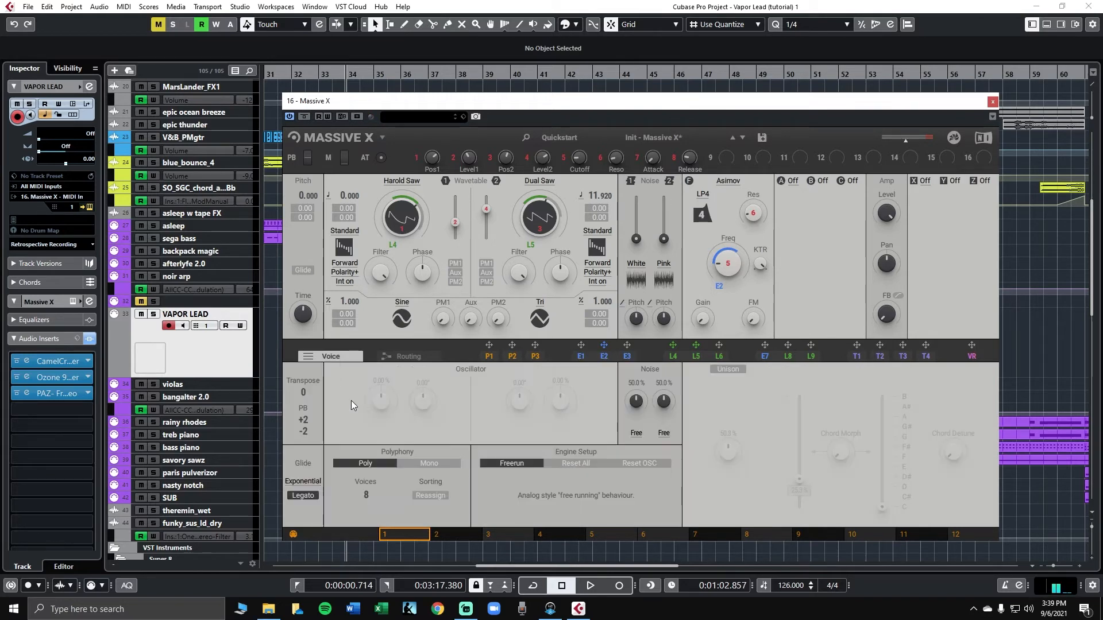
pyautogui.click(420, 463)
pyautogui.click(382, 464)
pyautogui.click(420, 464)
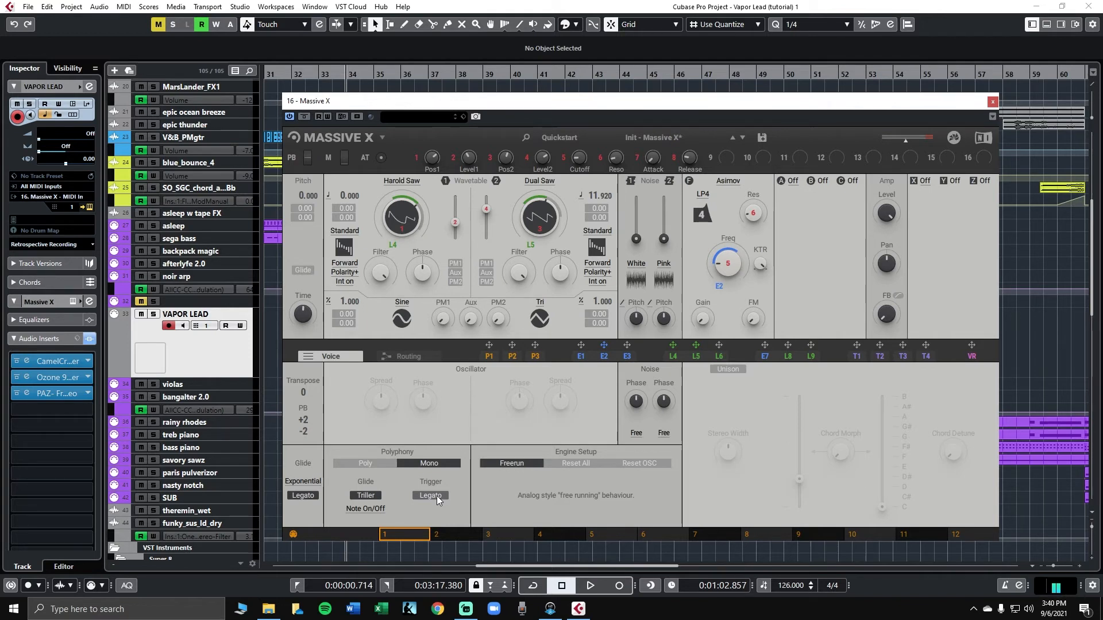
# Step: Assign L6 to the global pitch with a modulation amount of -0.16 for a subtle vibrato
pyautogui.click(673, 355)
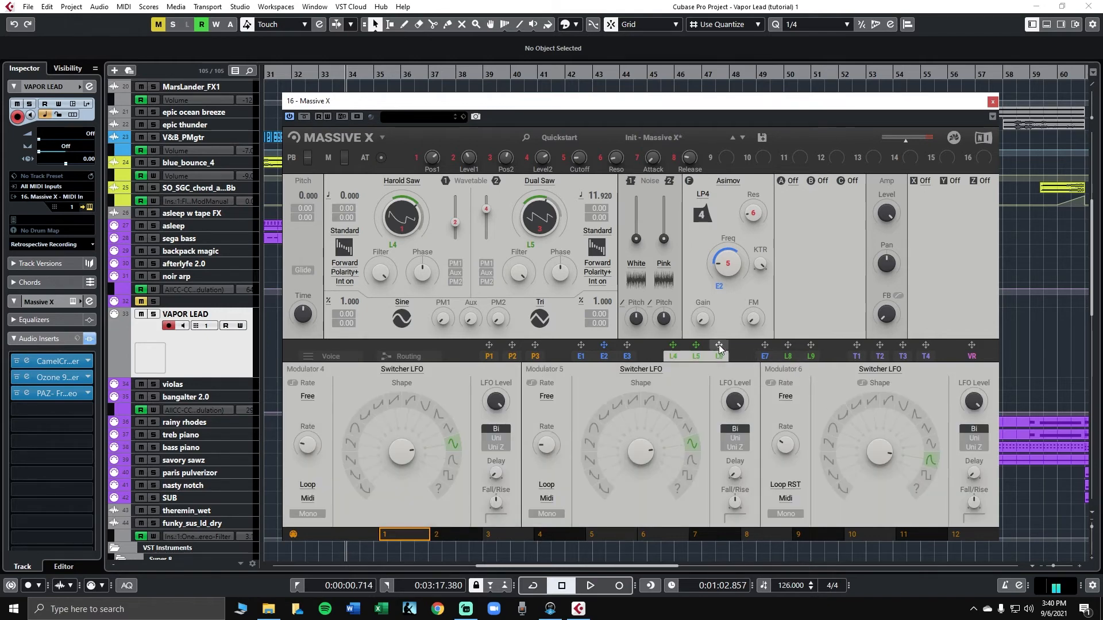
pyautogui.moveTo(718, 344); pyautogui.dragTo(305, 202)
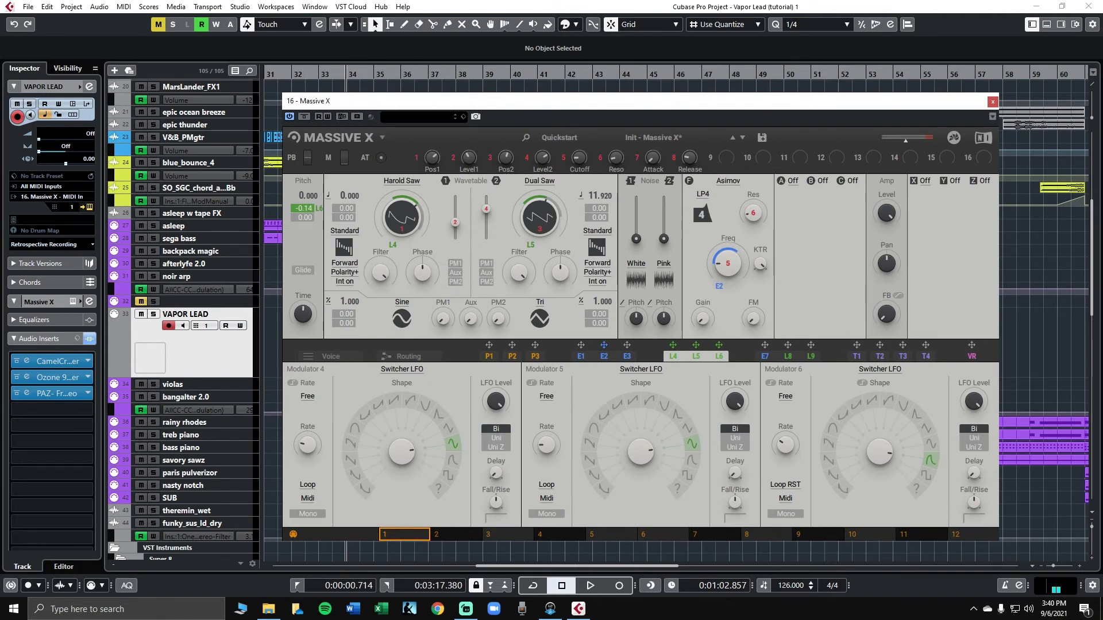
pyautogui.moveTo(303, 209); pyautogui.dragTo(302, 210)
pyautogui.moveTo(785, 449)
# Step: Load a Stereo Delay into effect slot X and set its character to Warm
pyautogui.click(924, 181)
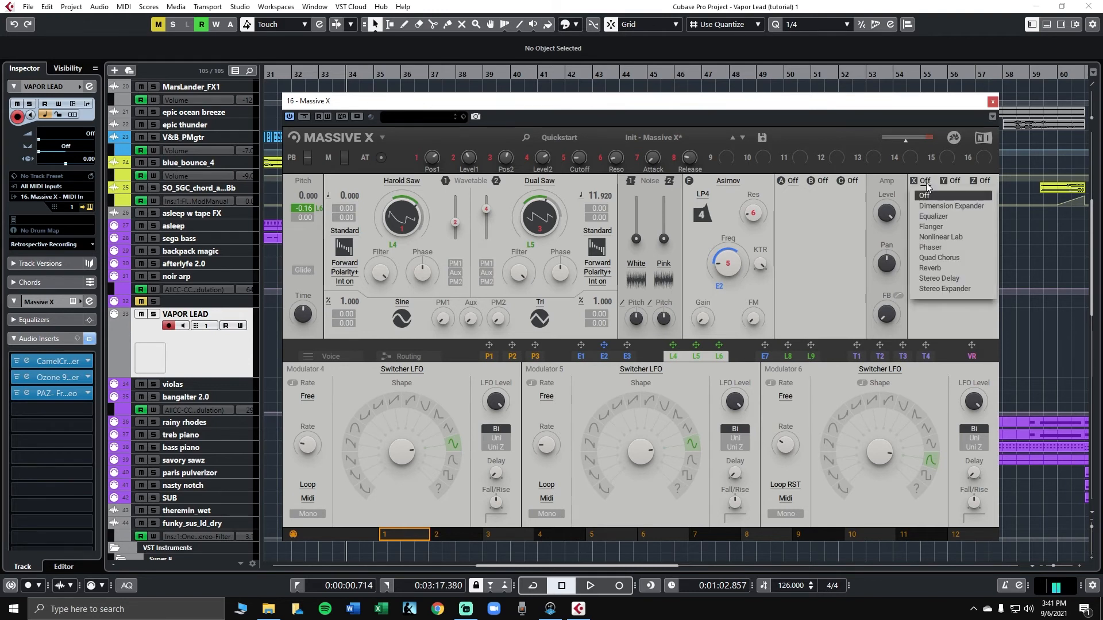
pyautogui.click(935, 278)
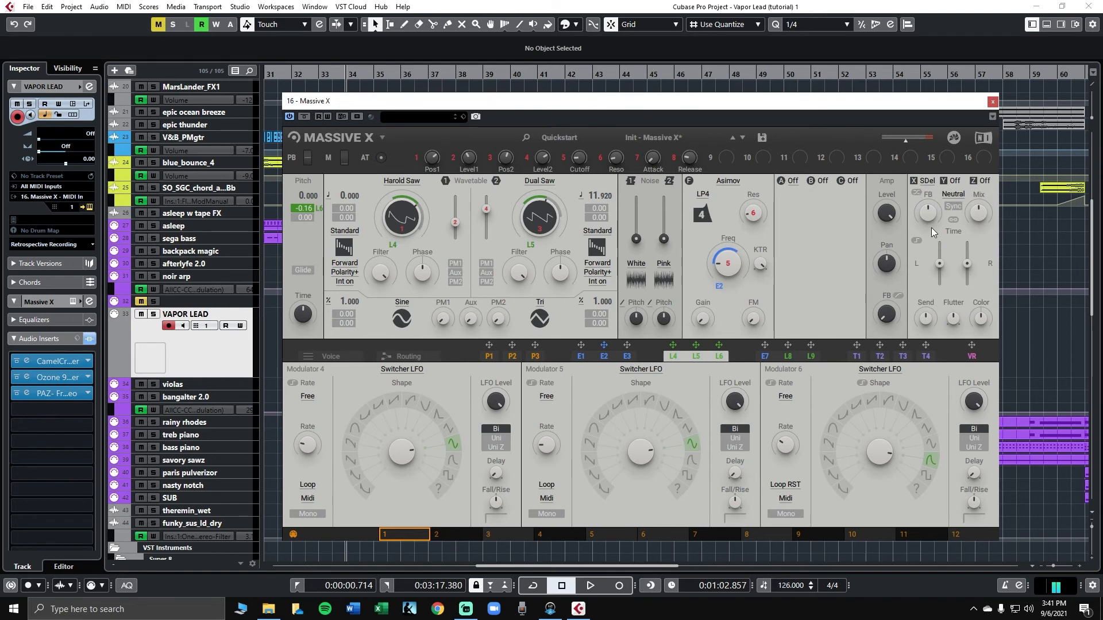
pyautogui.click(951, 194)
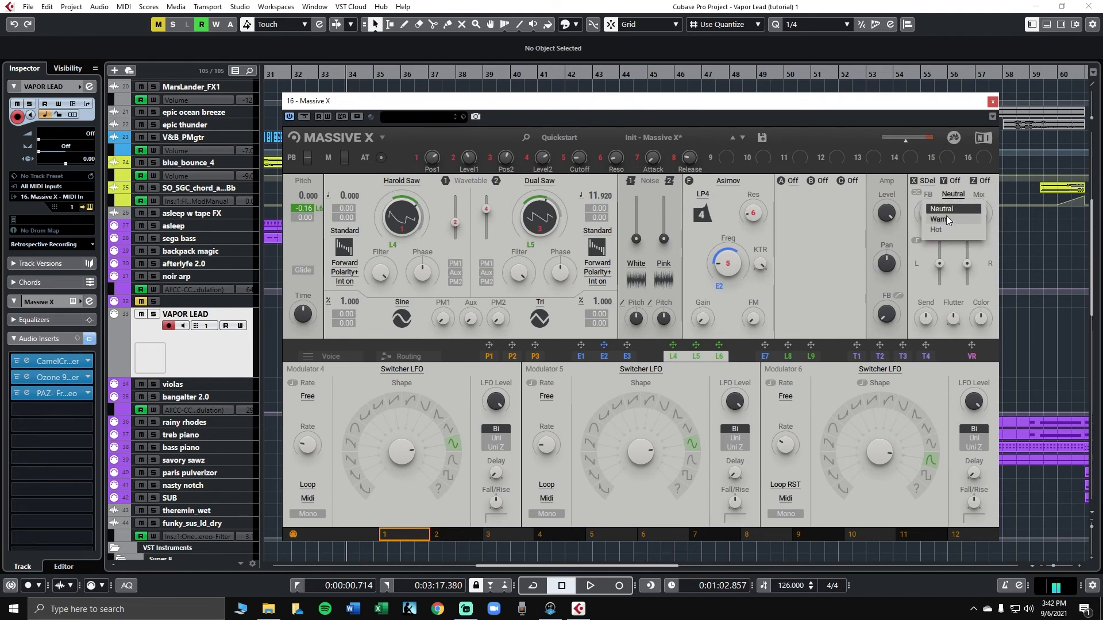
pyautogui.click(949, 219)
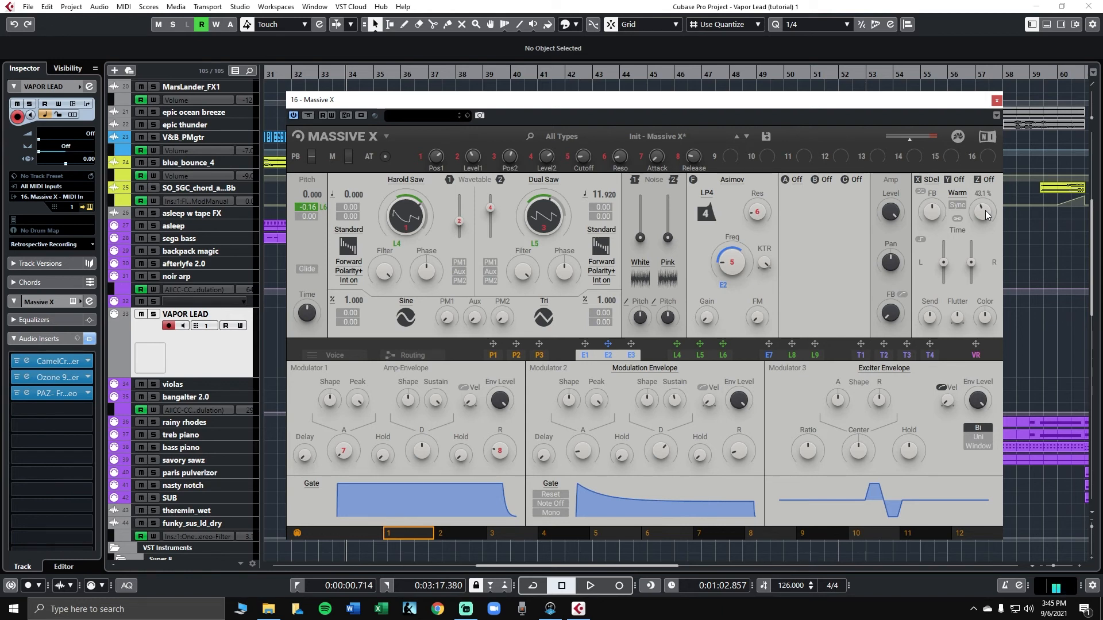
# Step: Play the project and mute track 32 directly above VAPOR LEAD, moving the synth window aside
pyautogui.press('space')
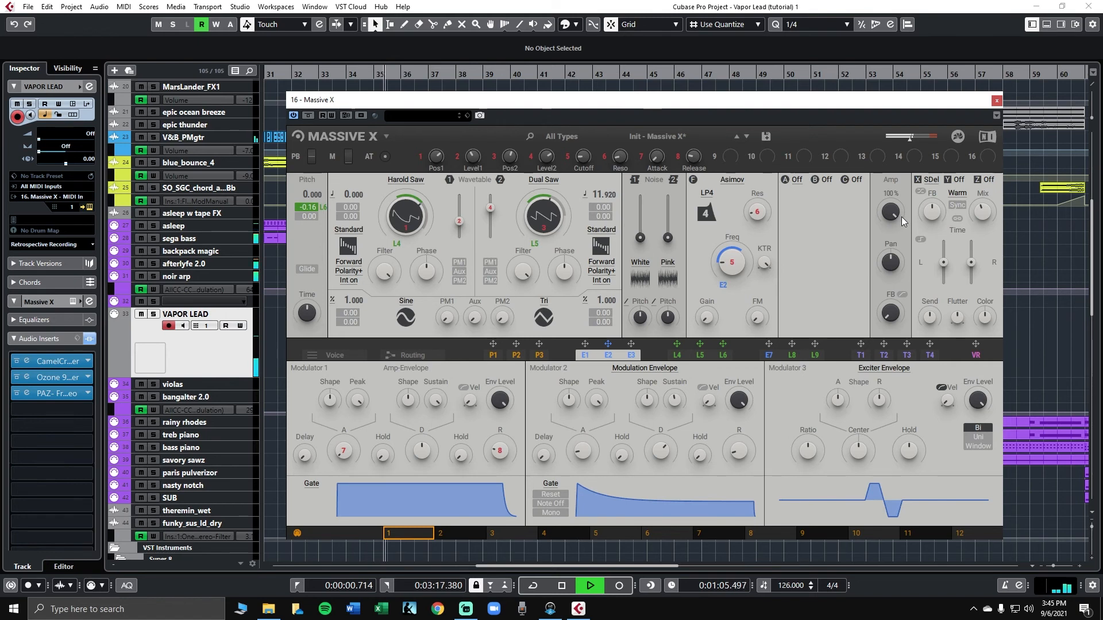
pyautogui.click(141, 301)
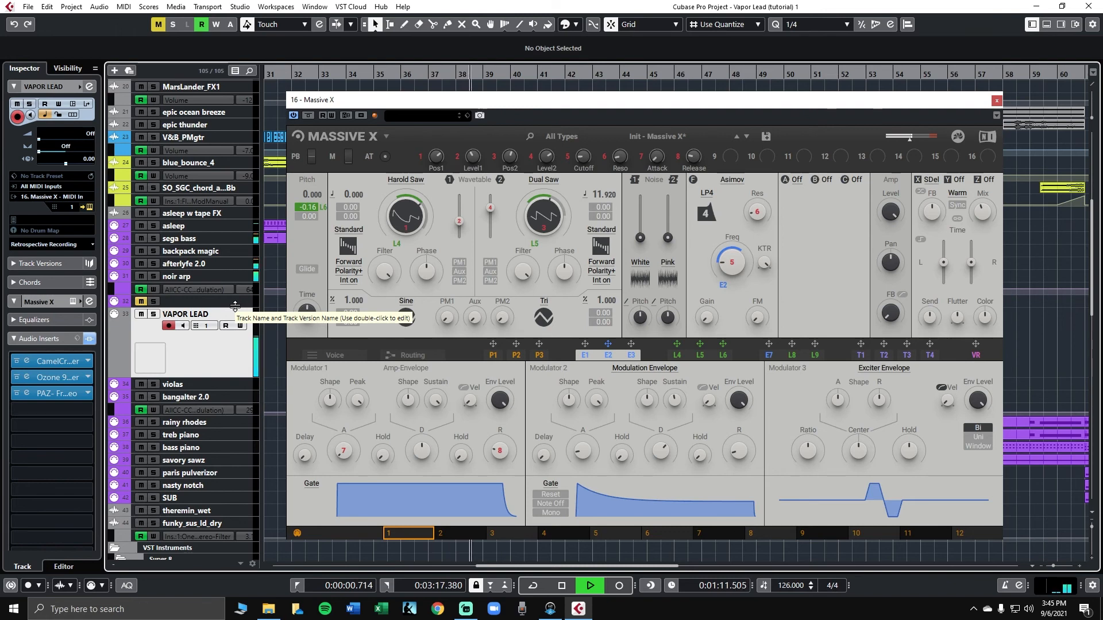
pyautogui.moveTo(465, 97); pyautogui.dragTo(536, 99)
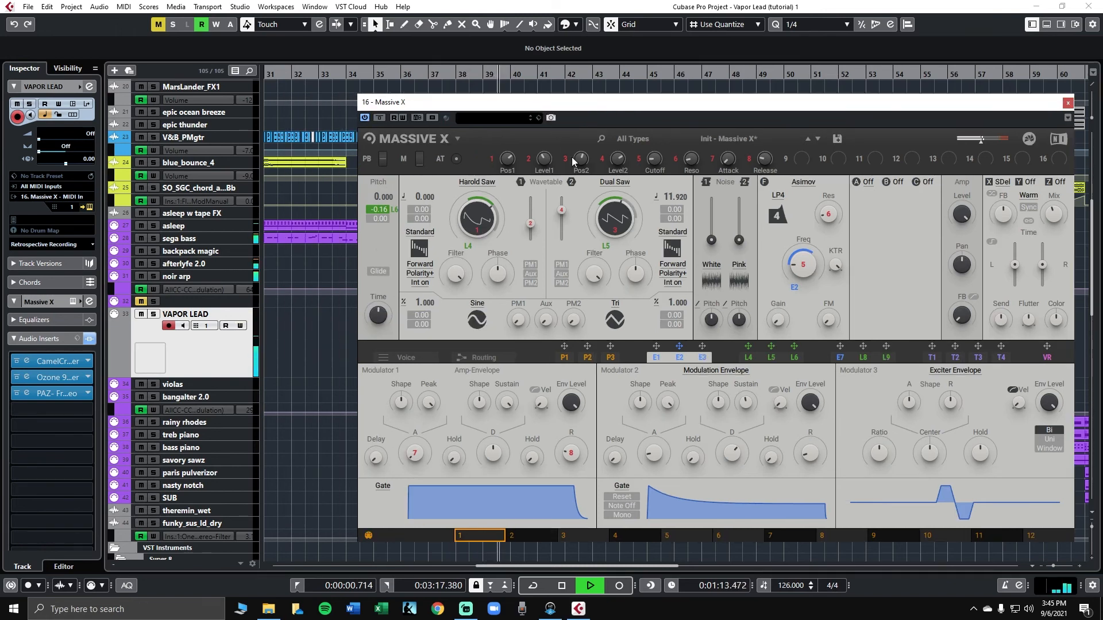
# Step: Show LFOs 4 to 6 and audition the VAPOR LEAD track in solo, ending with the solo switched off
pyautogui.click(741, 359)
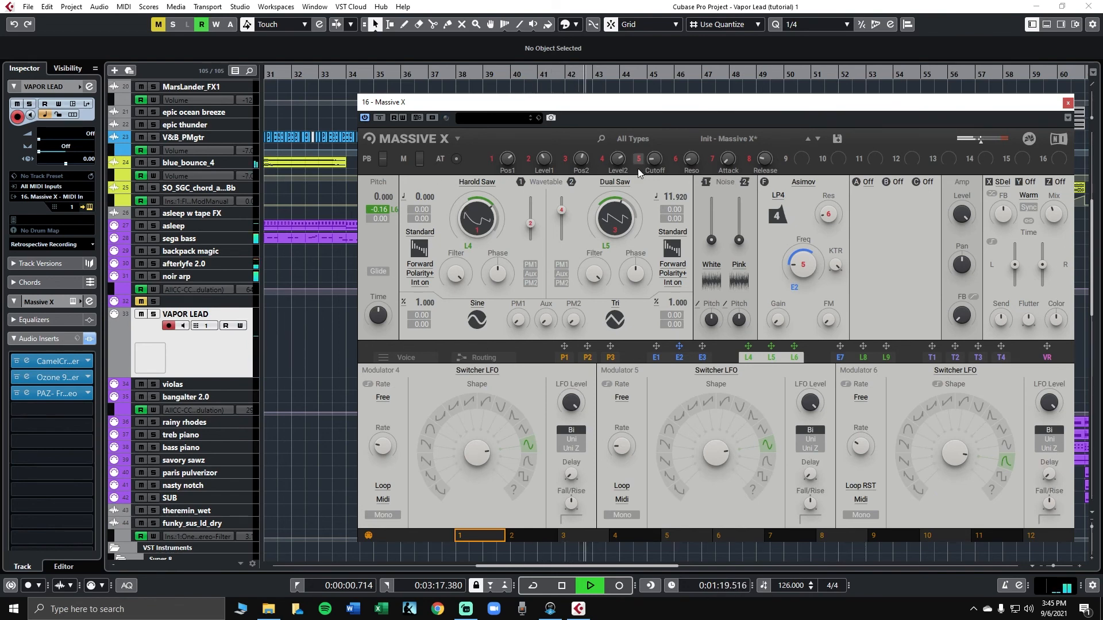
pyautogui.press('s')
pyautogui.moveTo(713, 107); pyautogui.dragTo(209, 230)
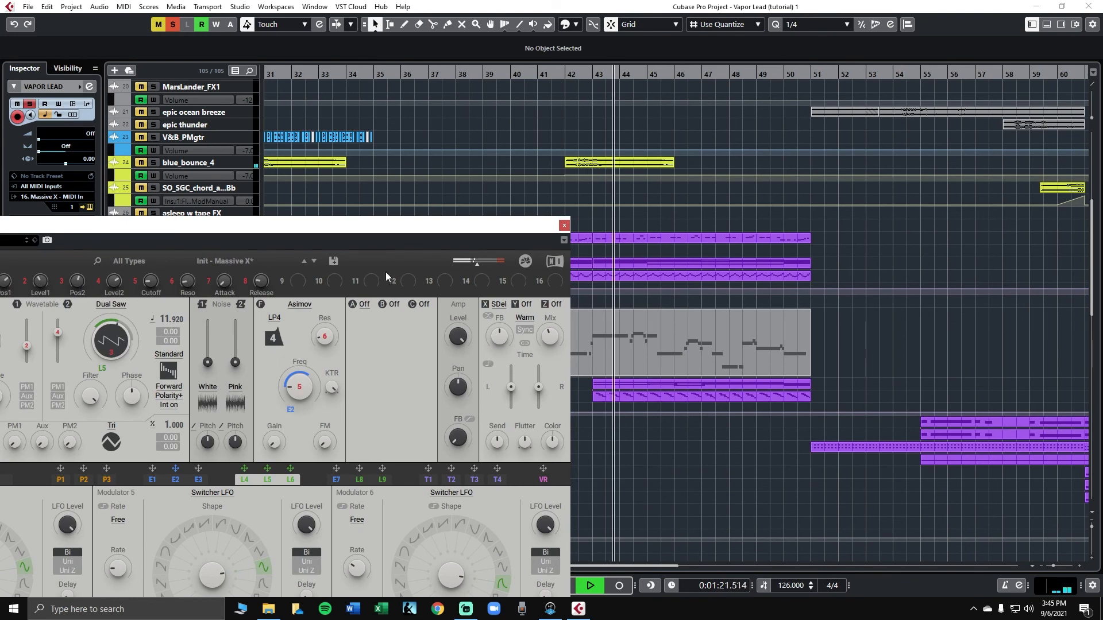
pyautogui.moveTo(394, 227); pyautogui.dragTo(750, 71)
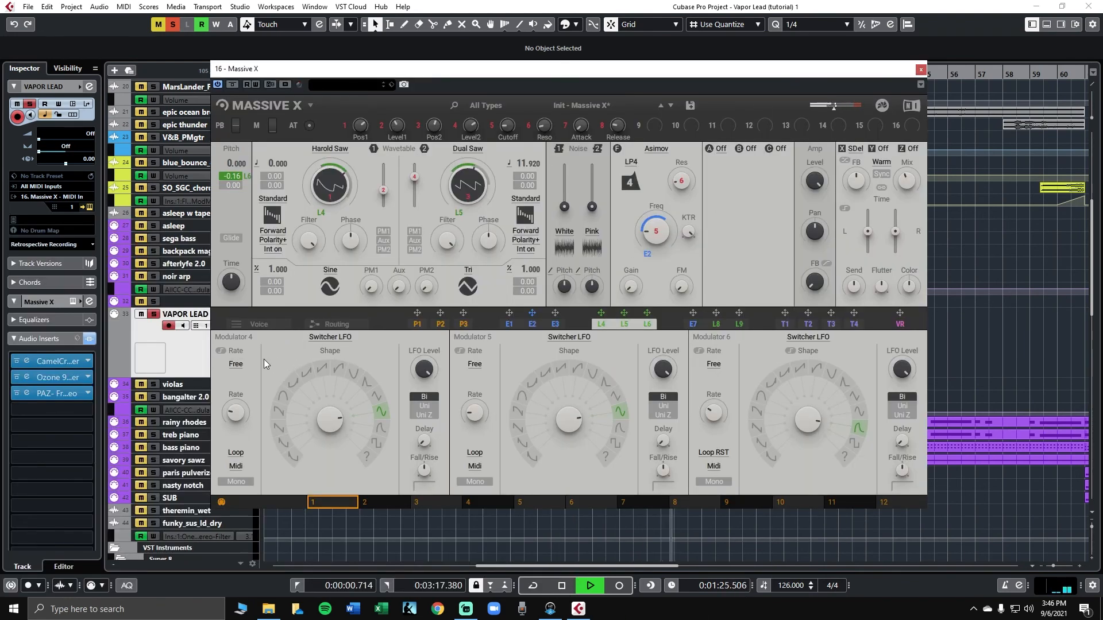
pyautogui.press('s')
# Step: Show the envelope modulators and inspect the sustain and decay settings of modulation envelope E2 during playback
pyautogui.click(532, 323)
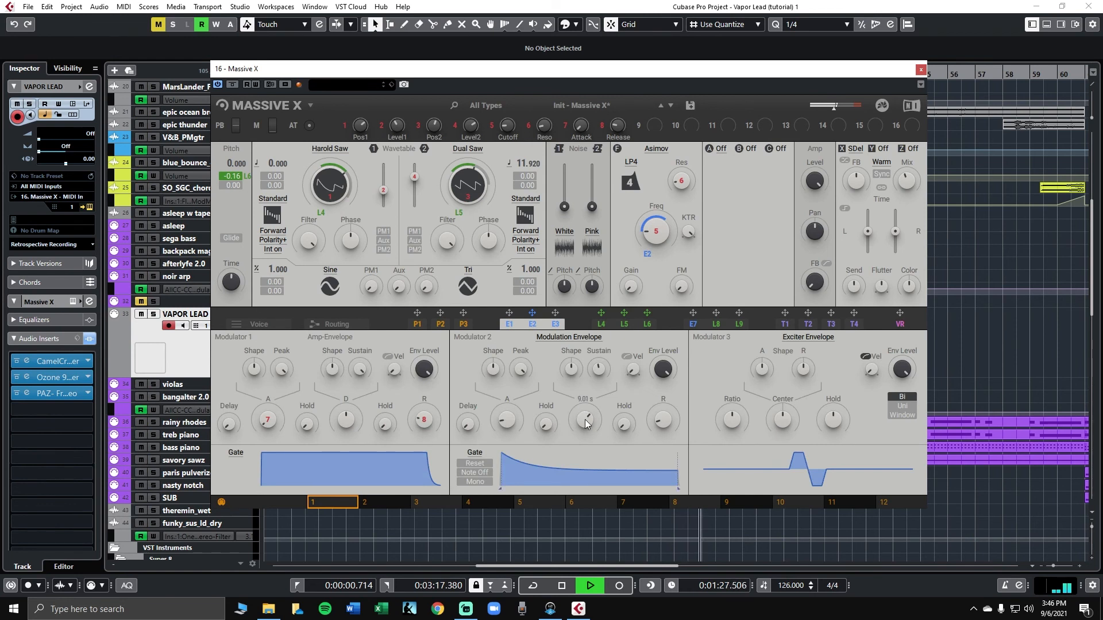
pyautogui.moveTo(599, 364)
pyautogui.moveTo(584, 418)
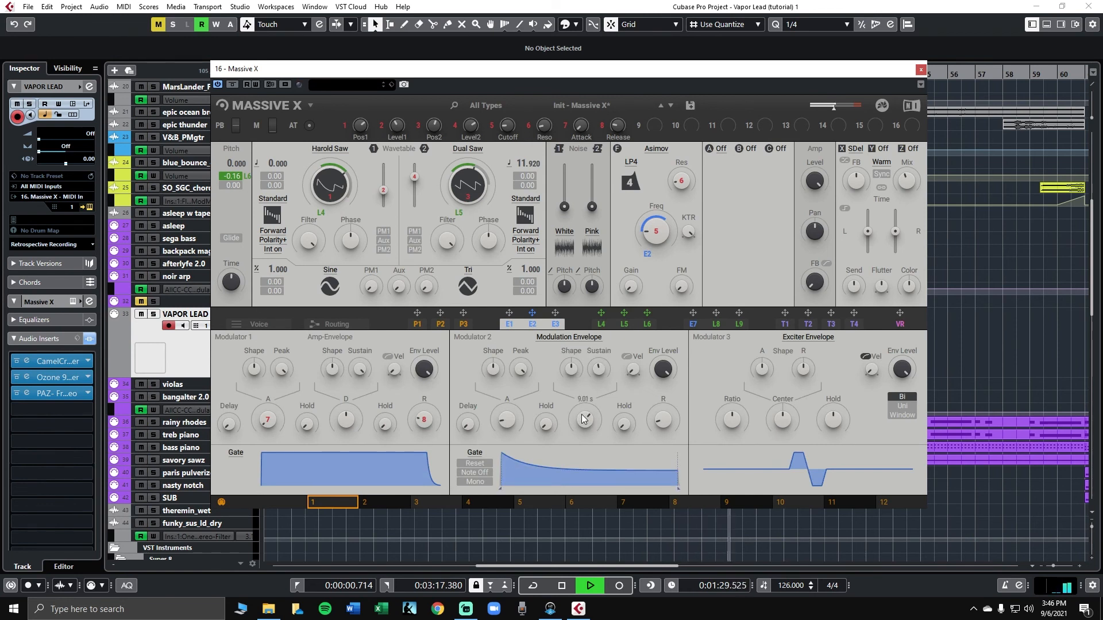